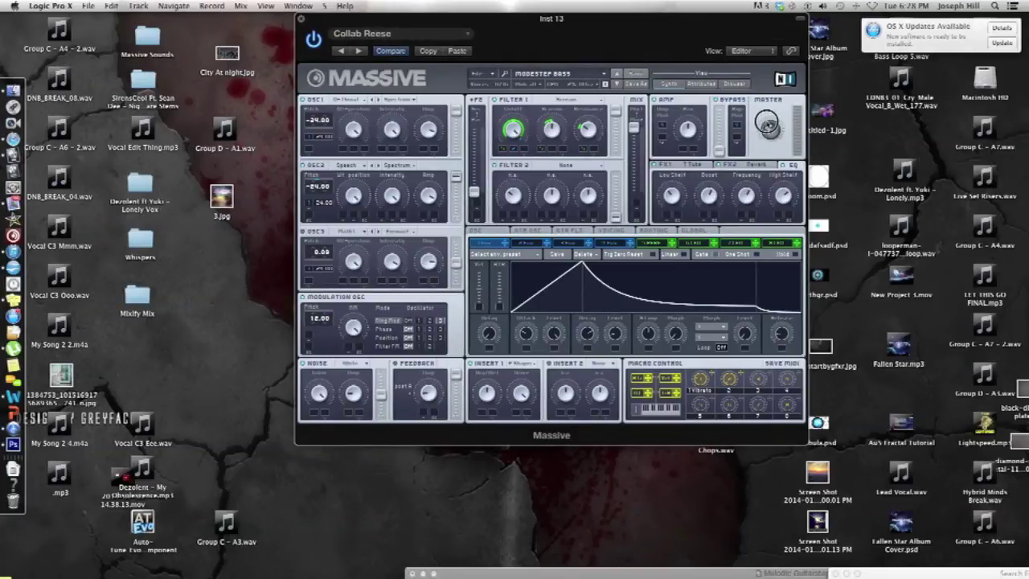
# Start a new, empty sound in place of the loaded bass preset
pyautogui.moveTo(766, 121); pyautogui.dragTo(766, 119)
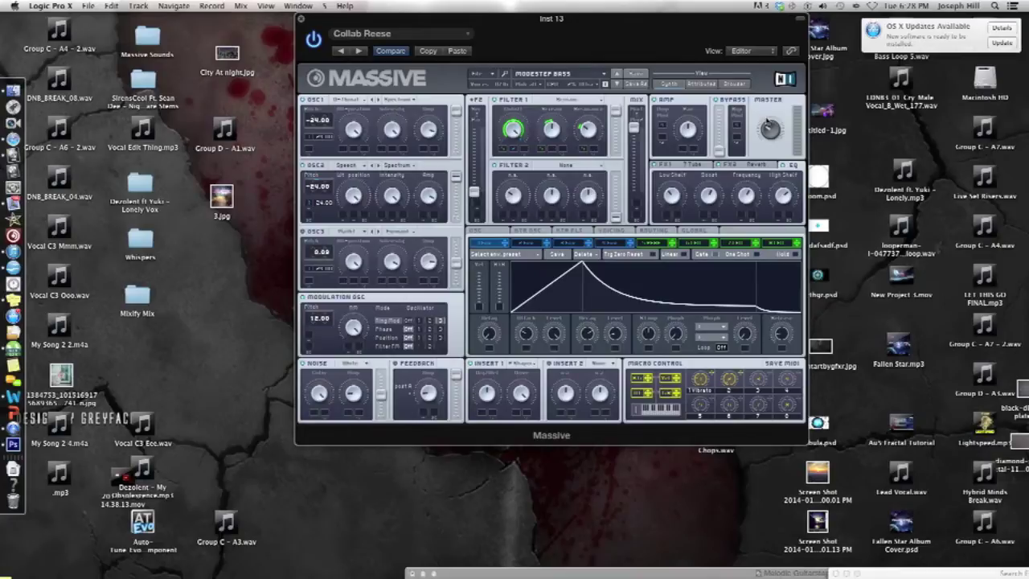
pyautogui.moveTo(770, 128); pyautogui.dragTo(776, 105)
pyautogui.click(485, 76)
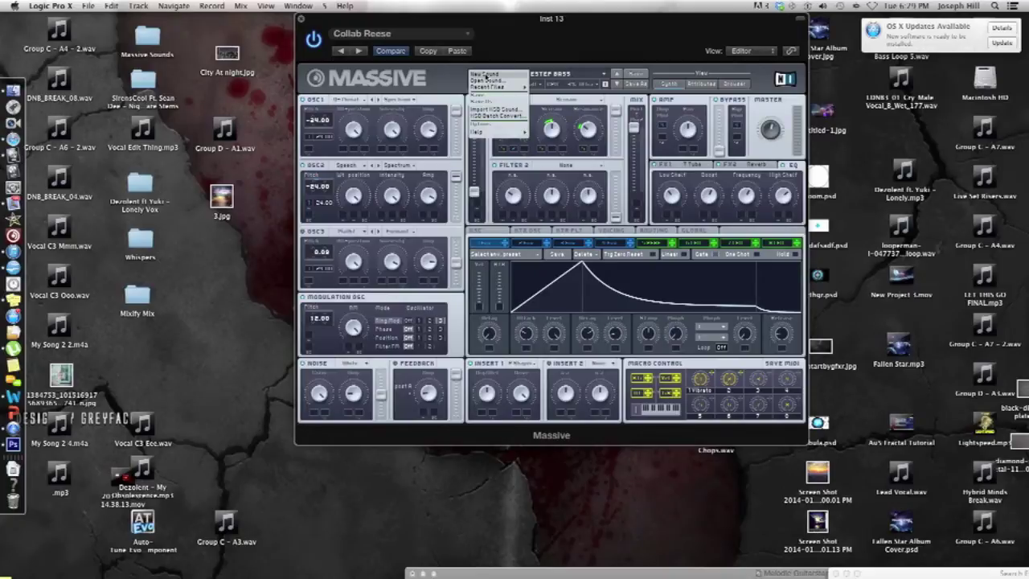
pyautogui.click(485, 75)
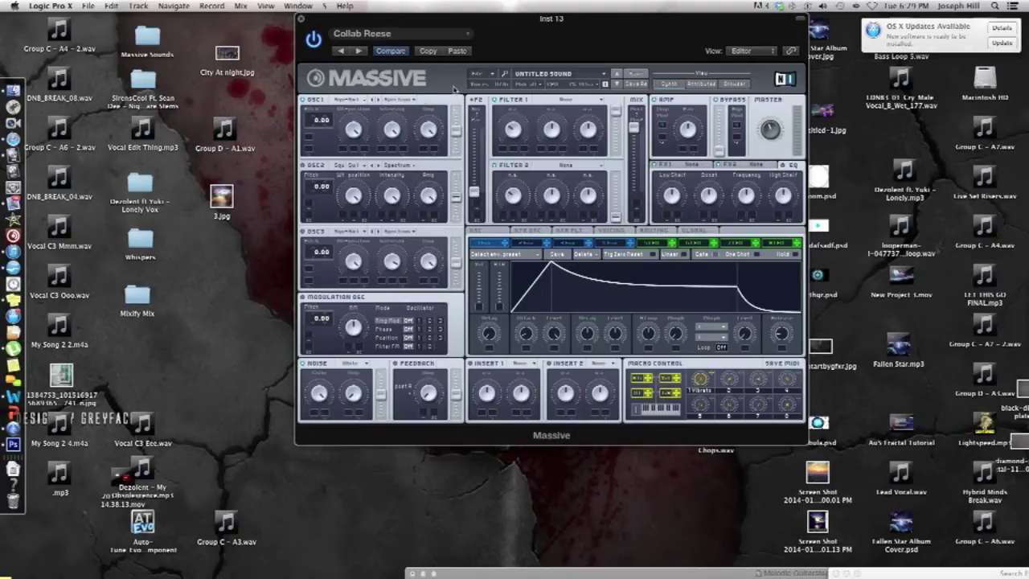
# Route oscillators 1 and 2 to Filter 1 and give them the Deep Throat and Gentle Speech wavetables, both at pitch -24.00
pyautogui.moveTo(455, 130); pyautogui.dragTo(456, 105)
pyautogui.moveTo(457, 195); pyautogui.dragTo(456, 152)
pyautogui.click(362, 102)
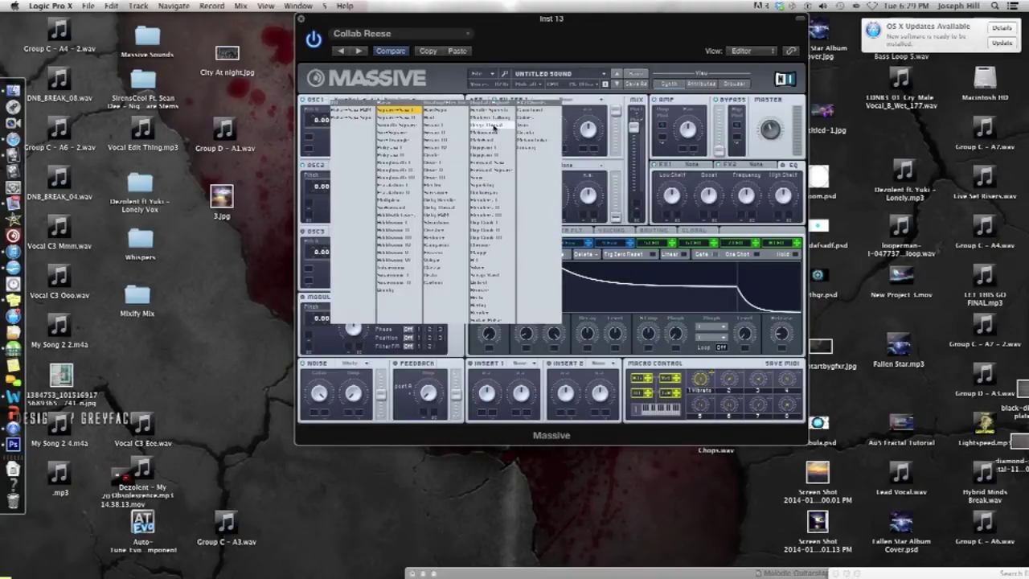
pyautogui.click(493, 127)
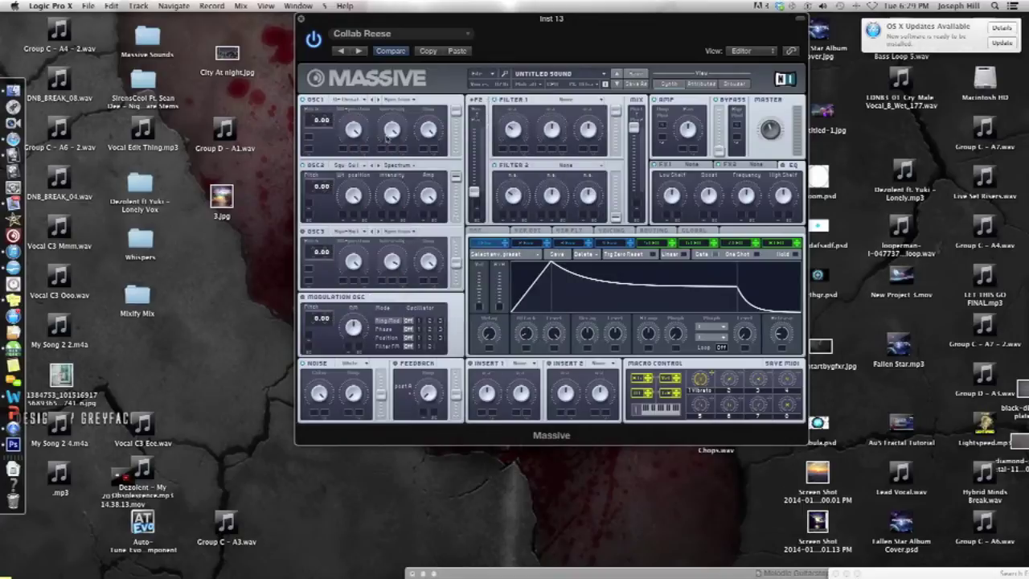
pyautogui.click(354, 166)
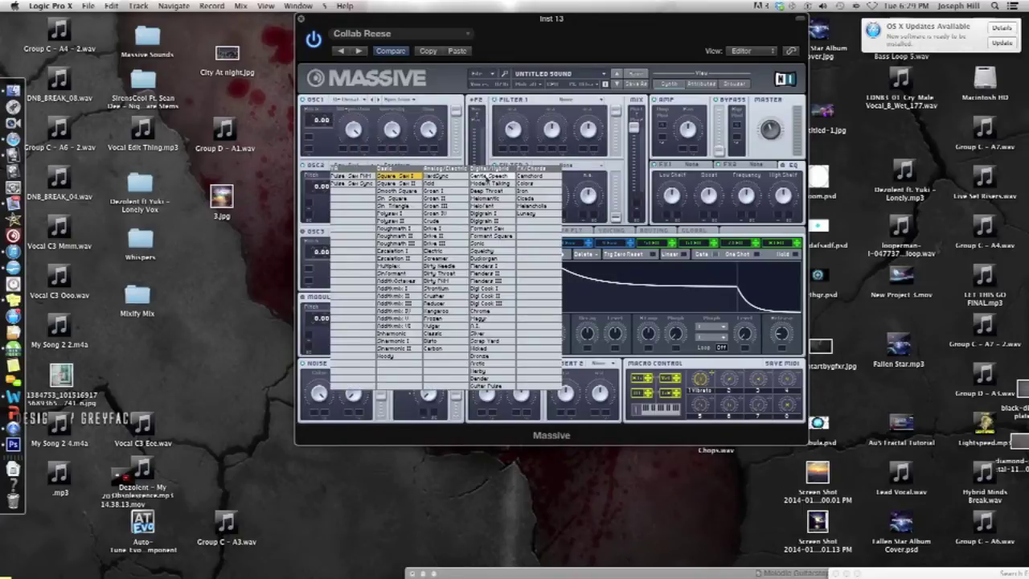
pyautogui.click(499, 177)
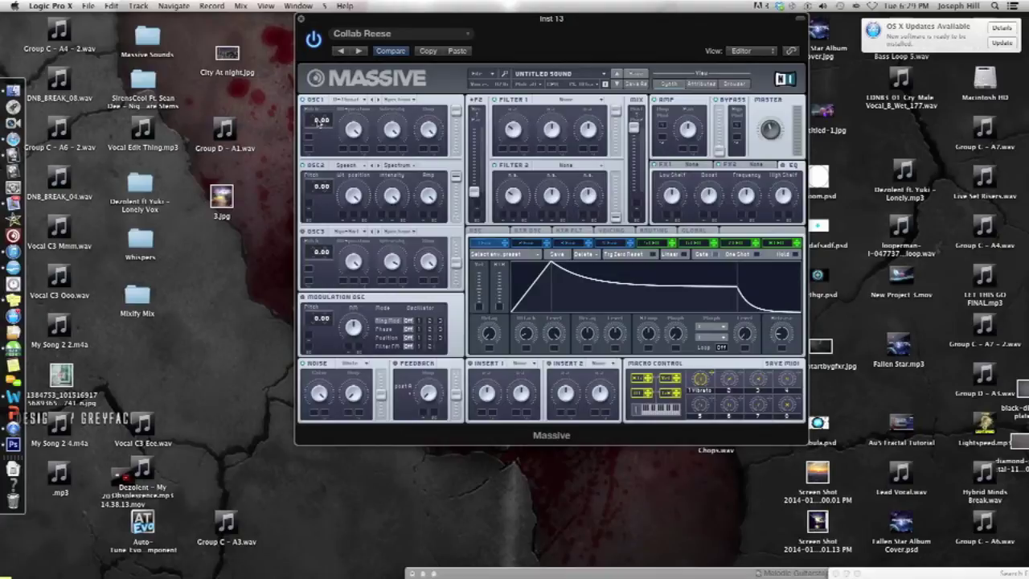
pyautogui.moveTo(320, 123); pyautogui.dragTo(319, 138)
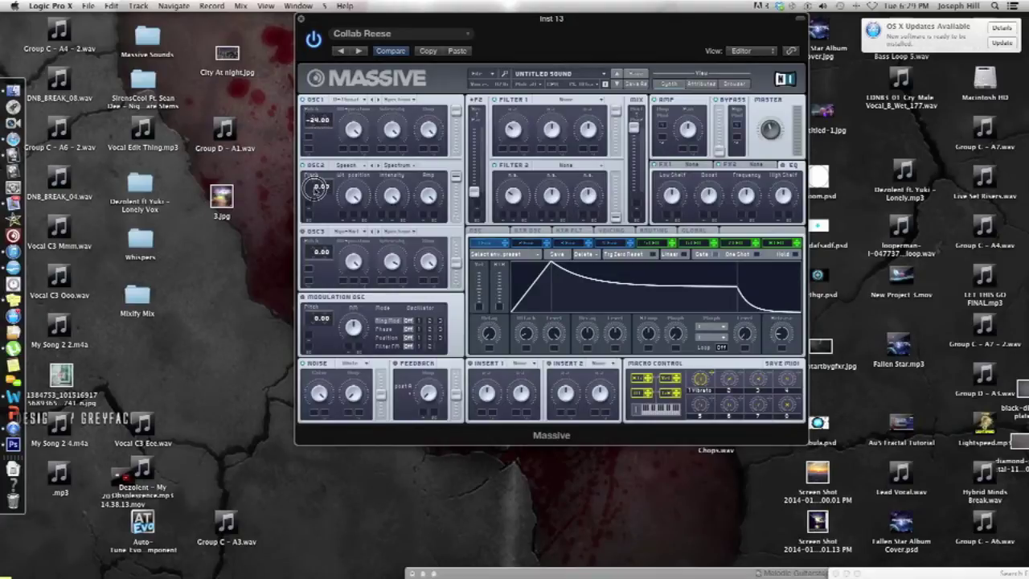
pyautogui.moveTo(315, 188); pyautogui.dragTo(317, 199)
# Raise the noise amp, send the noise to Filter 1, and load a shaper effect in Insert 1
pyautogui.moveTo(355, 395); pyautogui.dragTo(384, 384)
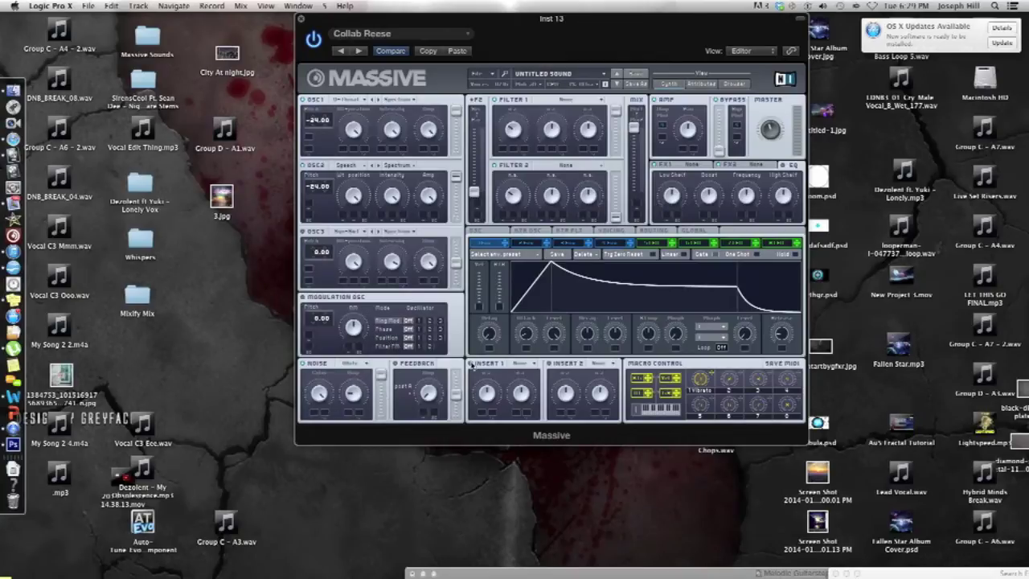
pyautogui.click(518, 363)
pyautogui.click(528, 408)
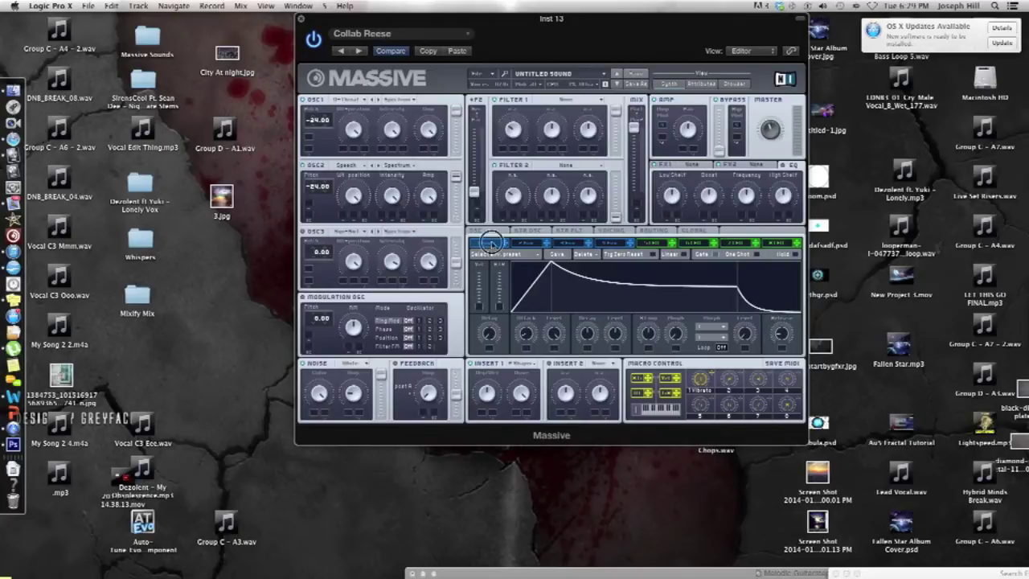
# Give envelope 1 a longer attack and a lower decay level, and assign it to the pitch of oscillators 1 and 2
pyautogui.moveTo(526, 336); pyautogui.dragTo(530, 317)
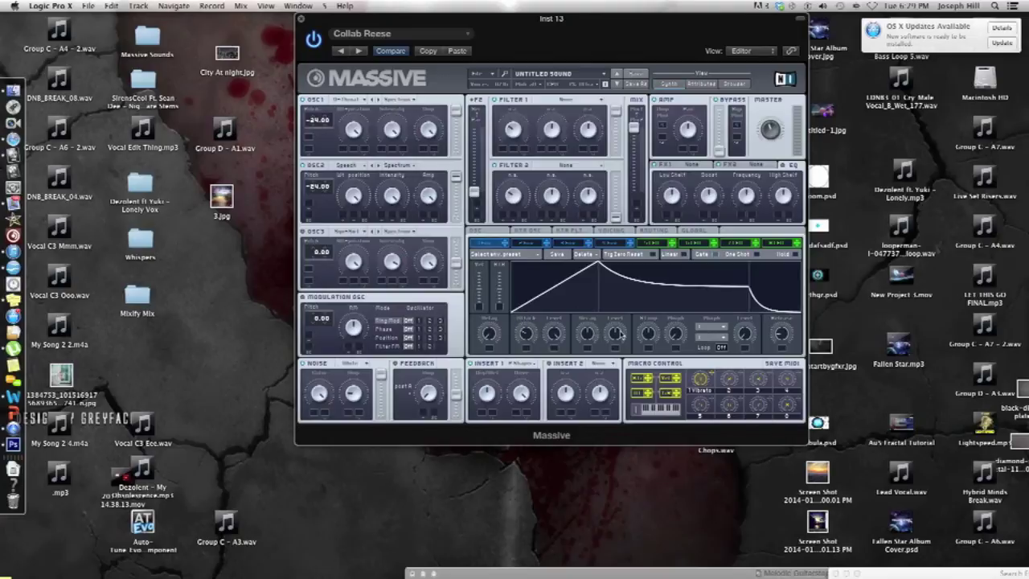
pyautogui.moveTo(617, 334)
pyautogui.mouseDown()
pyautogui.moveTo(612, 354)
pyautogui.moveTo(593, 320)
pyautogui.moveTo(620, 345)
pyautogui.mouseUp()
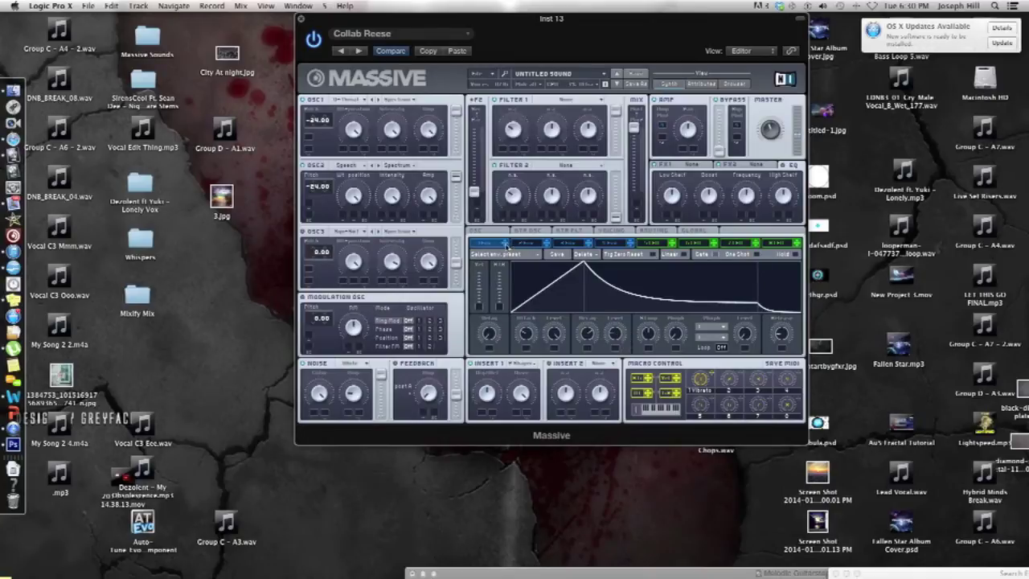
pyautogui.click(308, 139)
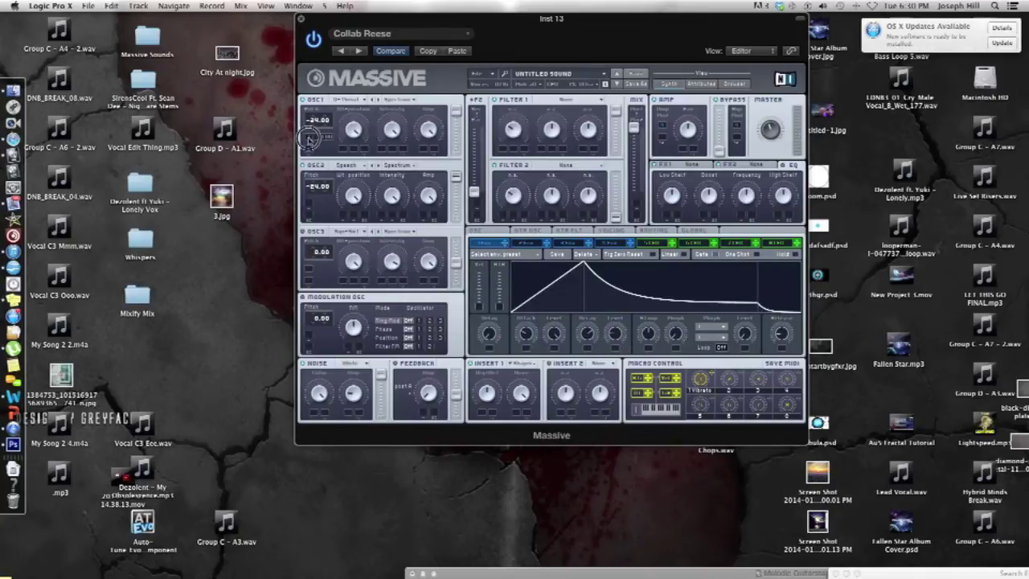
pyautogui.click(506, 243)
pyautogui.click(309, 203)
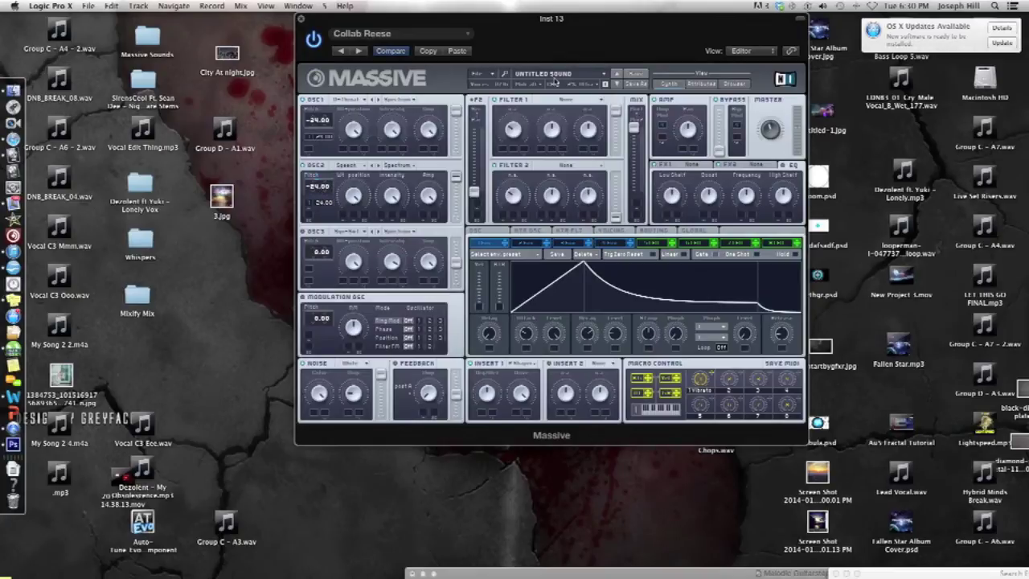
# Set Filter 1 to Scream and reduce its resonance
pyautogui.click(553, 99)
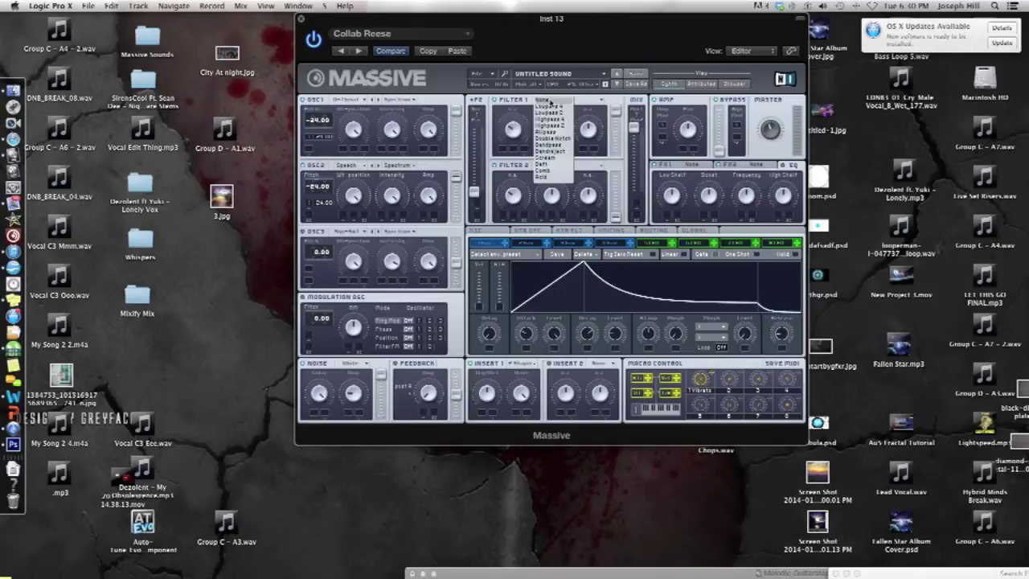
pyautogui.click(556, 157)
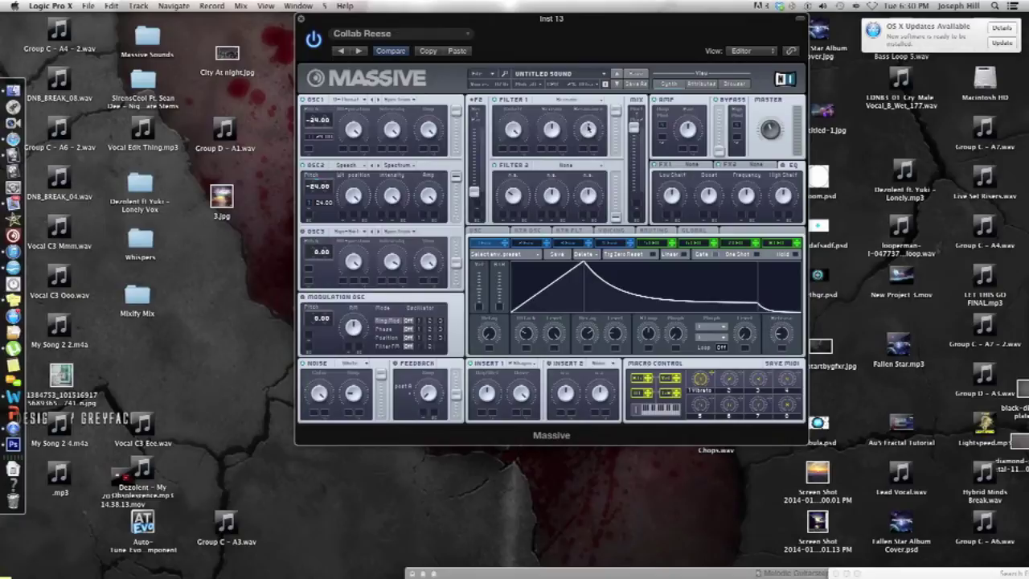
pyautogui.moveTo(588, 124)
pyautogui.mouseDown()
pyautogui.moveTo(586, 146)
pyautogui.moveTo(586, 131)
pyautogui.mouseUp()
# Shape envelope 2 with a shorter attack, zero attack level, a shorter decay and a higher decay level, and assign it to Filter 1's cutoff
pyautogui.click(525, 244)
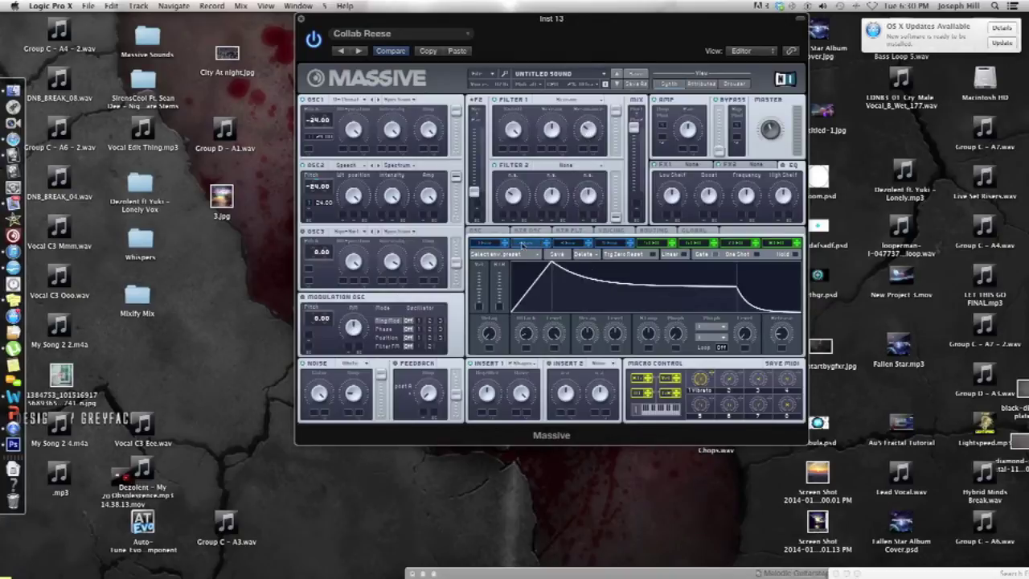
pyautogui.moveTo(526, 334); pyautogui.dragTo(538, 377)
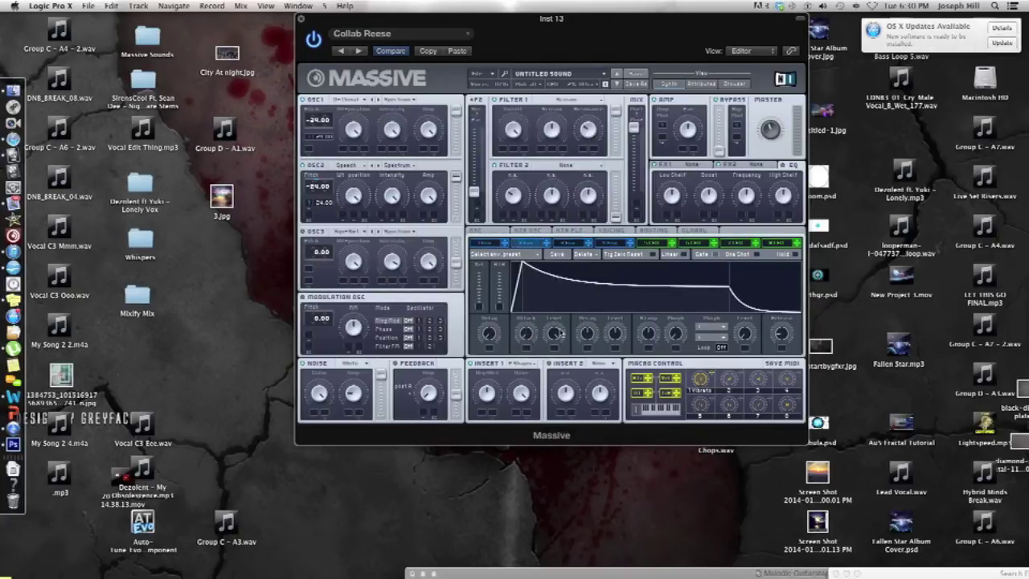
pyautogui.moveTo(555, 333); pyautogui.dragTo(566, 420)
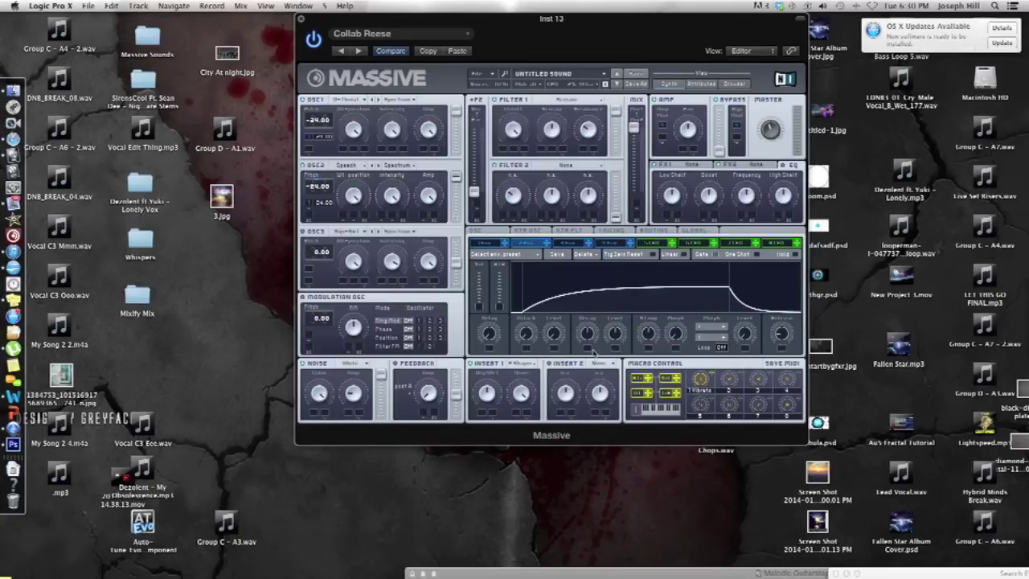
pyautogui.moveTo(593, 335)
pyautogui.mouseDown()
pyautogui.moveTo(599, 324)
pyautogui.moveTo(598, 347)
pyautogui.moveTo(580, 336)
pyautogui.mouseUp()
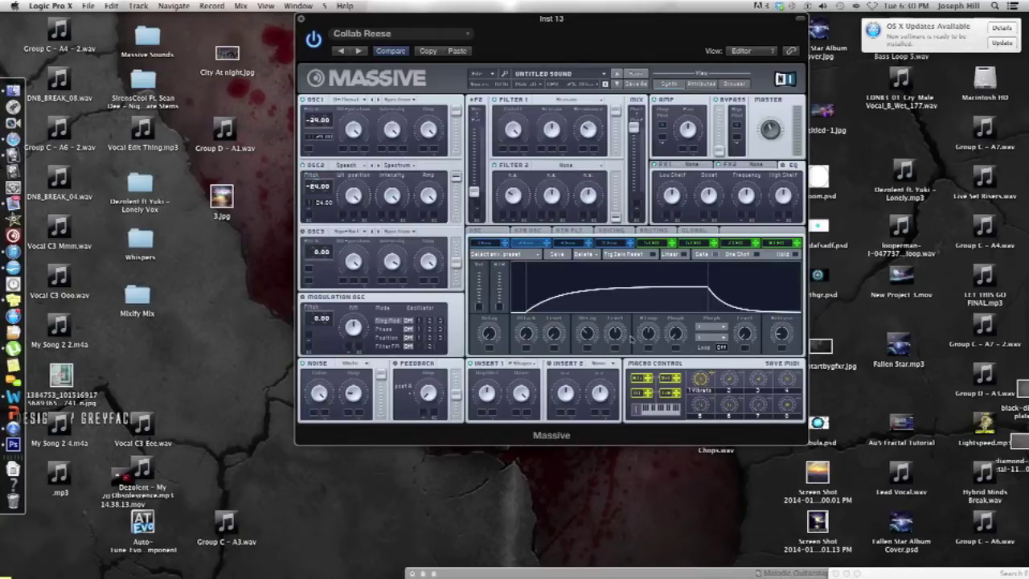
pyautogui.moveTo(617, 336); pyautogui.dragTo(590, 340)
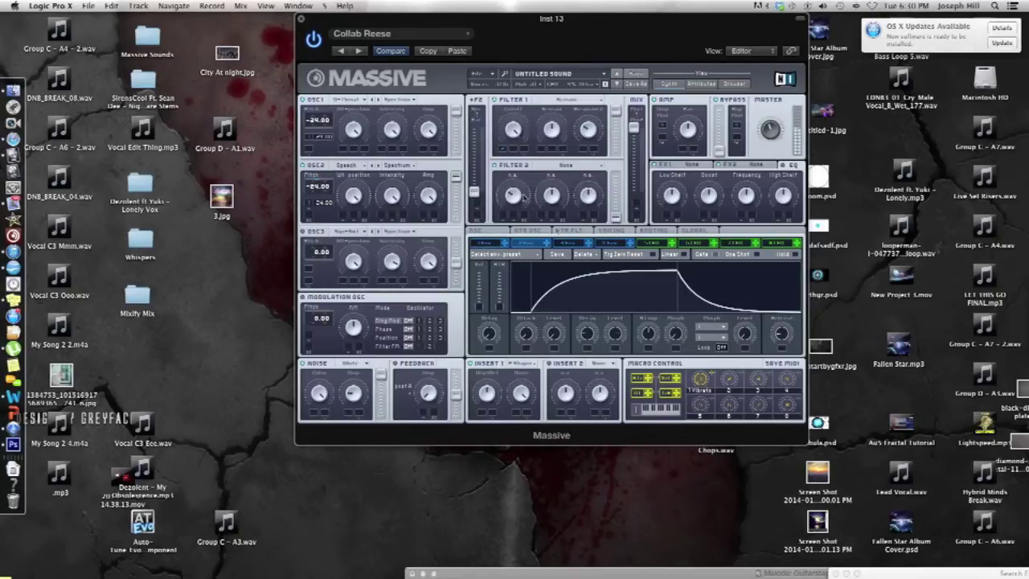
# Change modulator 5 to a Performer, turn on its sync, and lower the denominator of its rate ratio
pyautogui.click(656, 243)
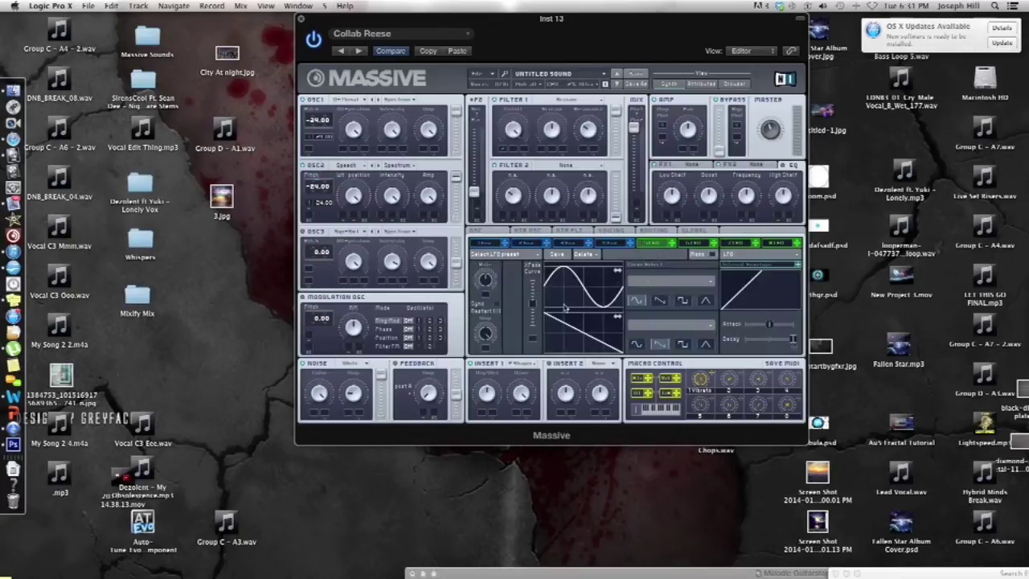
pyautogui.click(778, 254)
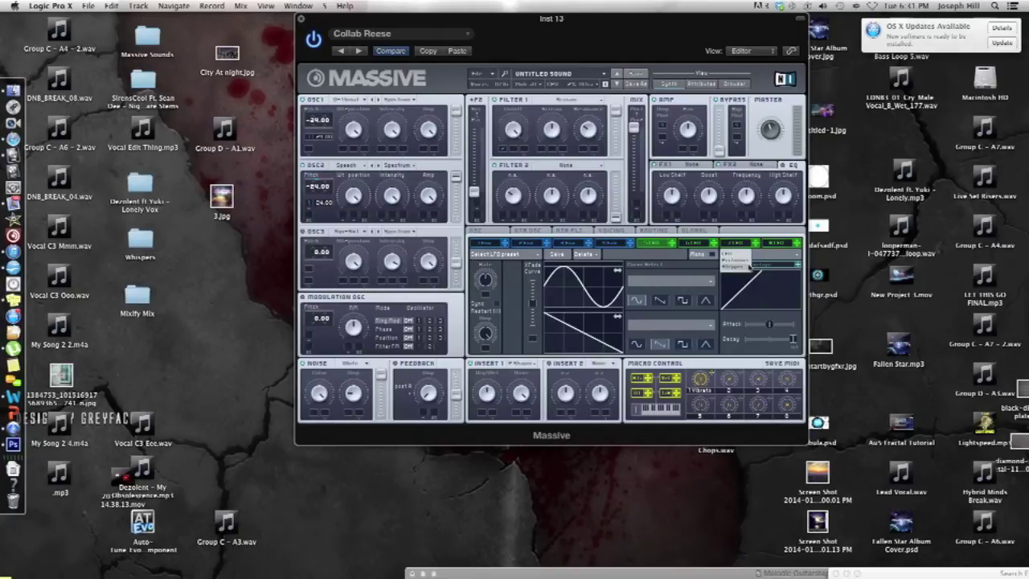
pyautogui.click(737, 266)
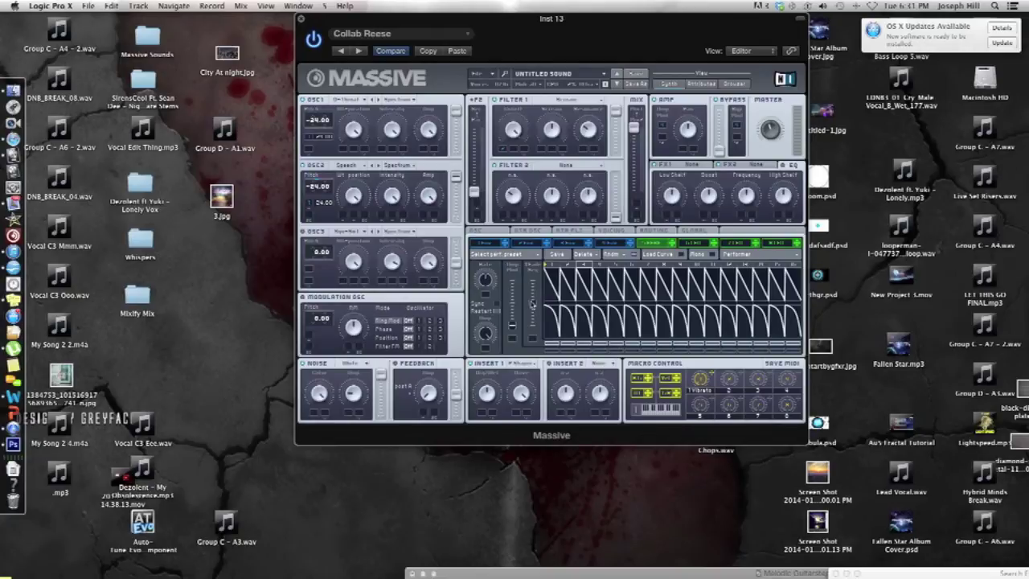
pyautogui.click(497, 303)
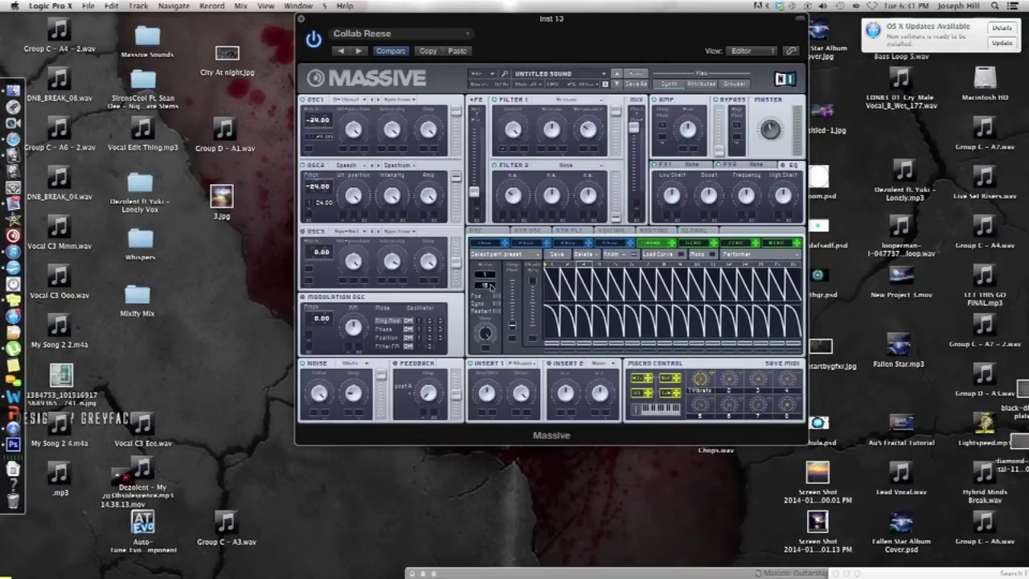
pyautogui.moveTo(490, 285); pyautogui.dragTo(491, 292)
# Assign the modulator 5 Performer to Filter 1's cutoff, scream and resonance, with a modulation range on each
pyautogui.moveTo(672, 244); pyautogui.dragTo(543, 374)
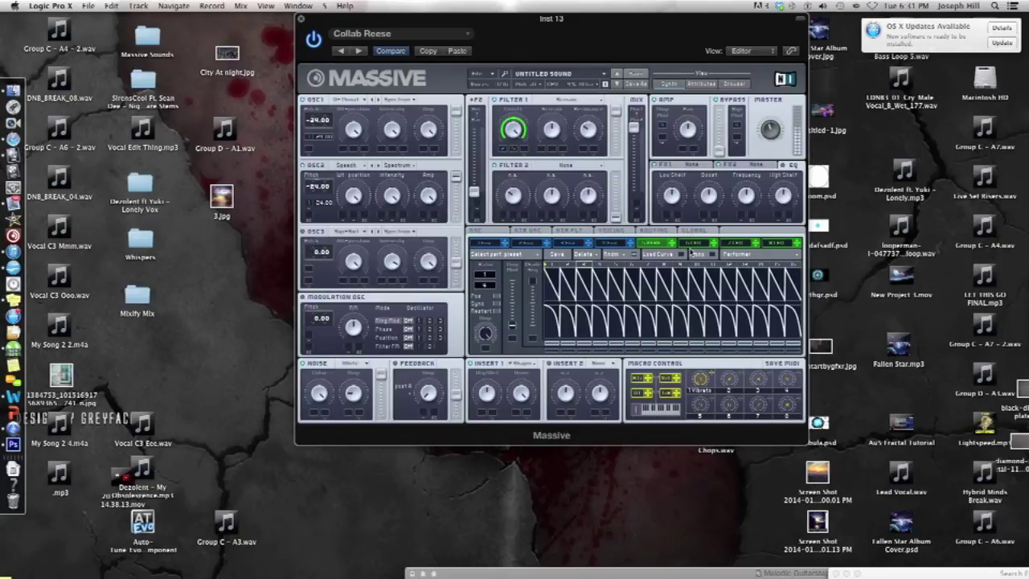
pyautogui.moveTo(672, 242); pyautogui.dragTo(542, 151)
pyautogui.moveTo(672, 244); pyautogui.dragTo(587, 156)
# Load Tele Tube in FX1, and enable the EQ and adjust its bands
pyautogui.click(690, 165)
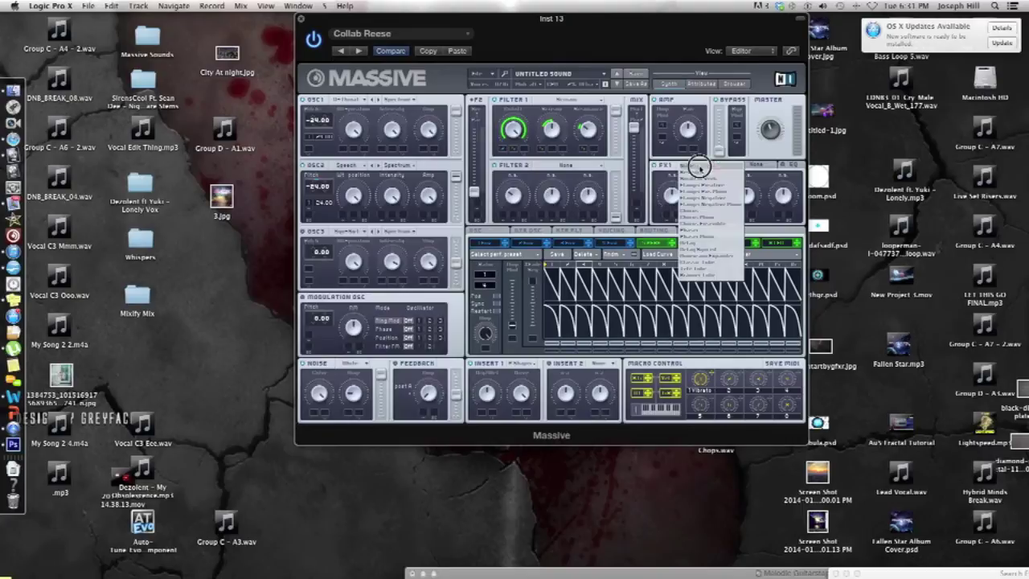
pyautogui.click(708, 271)
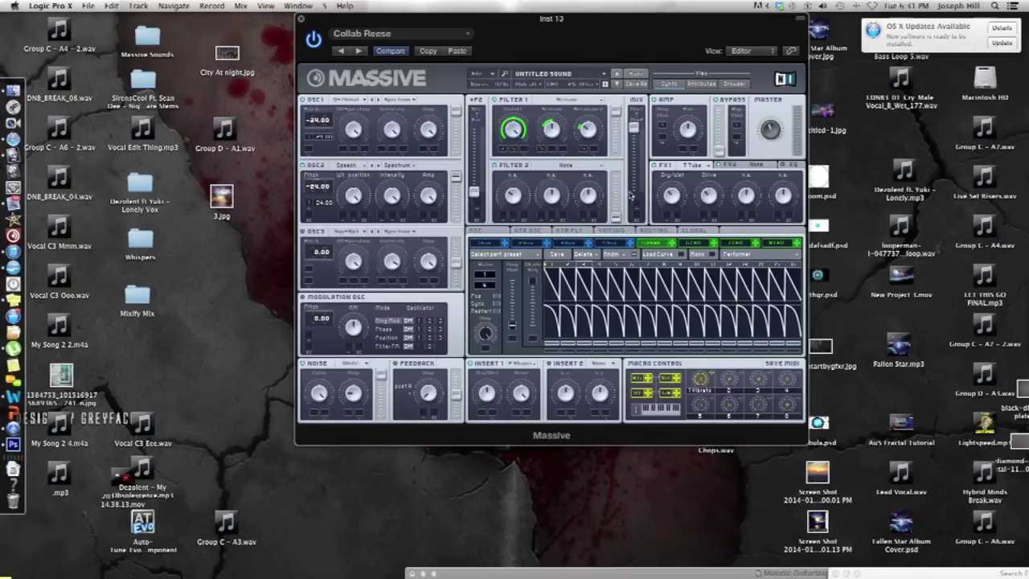
pyautogui.click(784, 165)
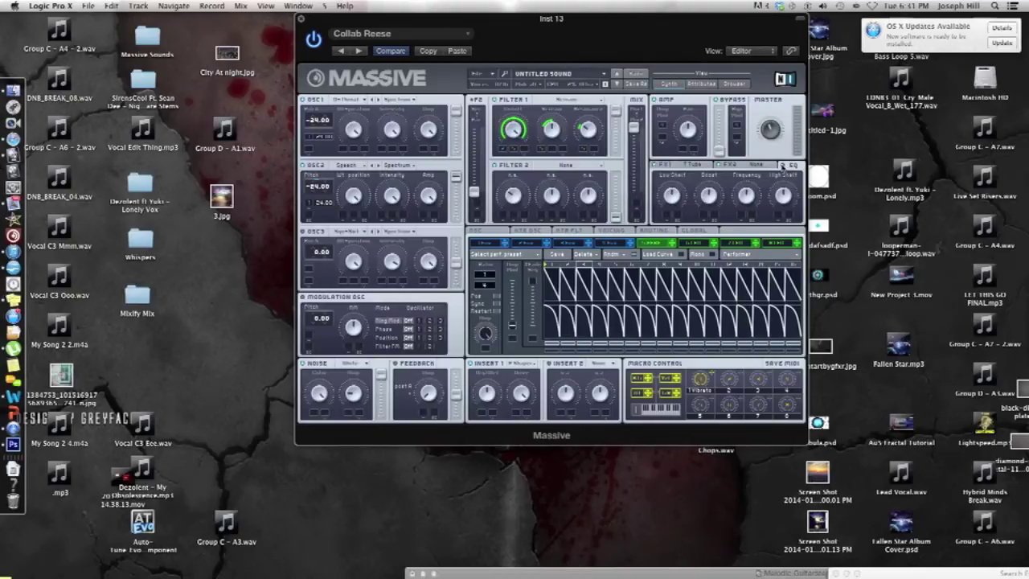
pyautogui.moveTo(673, 194); pyautogui.dragTo(674, 207)
# Set the voicing to Monophon and enable unison spread for pitch cutoff, slightly raised, and for pan position
pyautogui.click(621, 231)
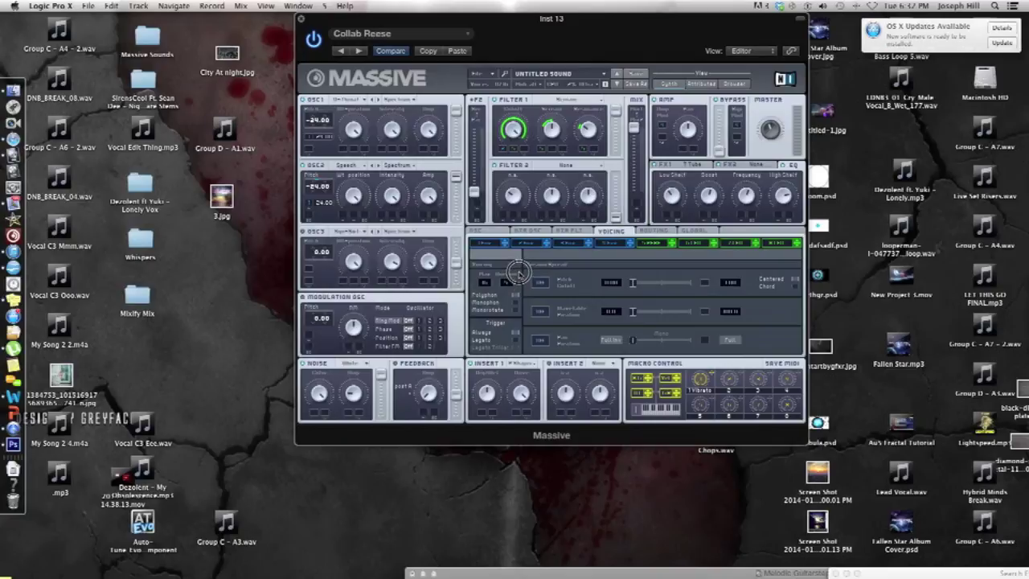
pyautogui.click(516, 304)
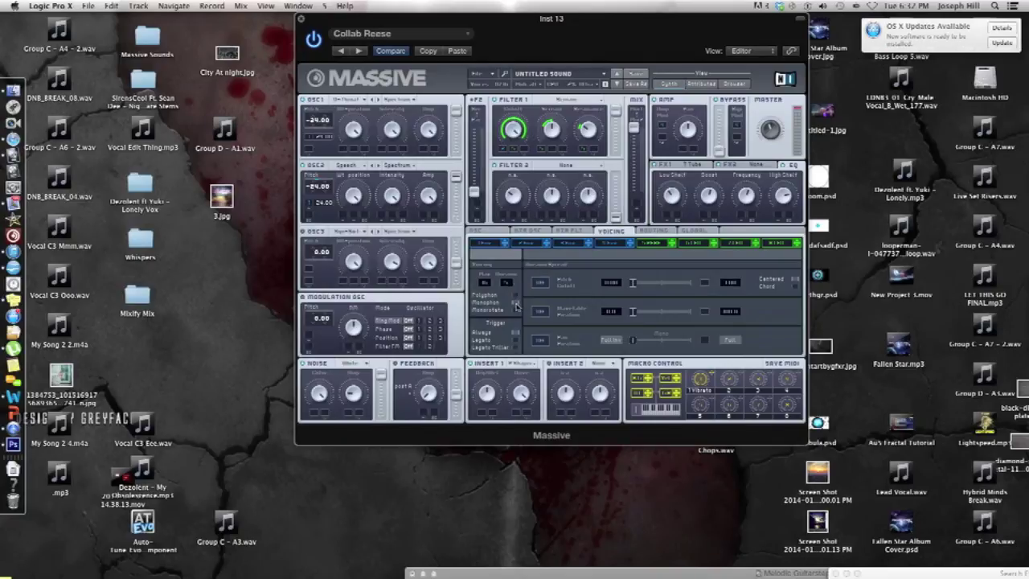
pyautogui.click(541, 283)
pyautogui.moveTo(635, 284); pyautogui.dragTo(651, 285)
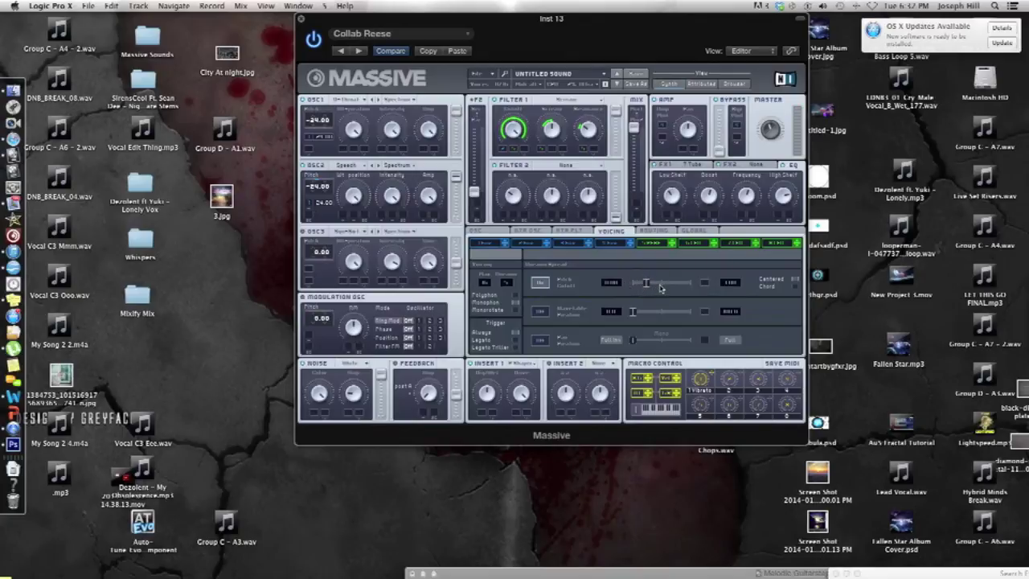
pyautogui.click(645, 284)
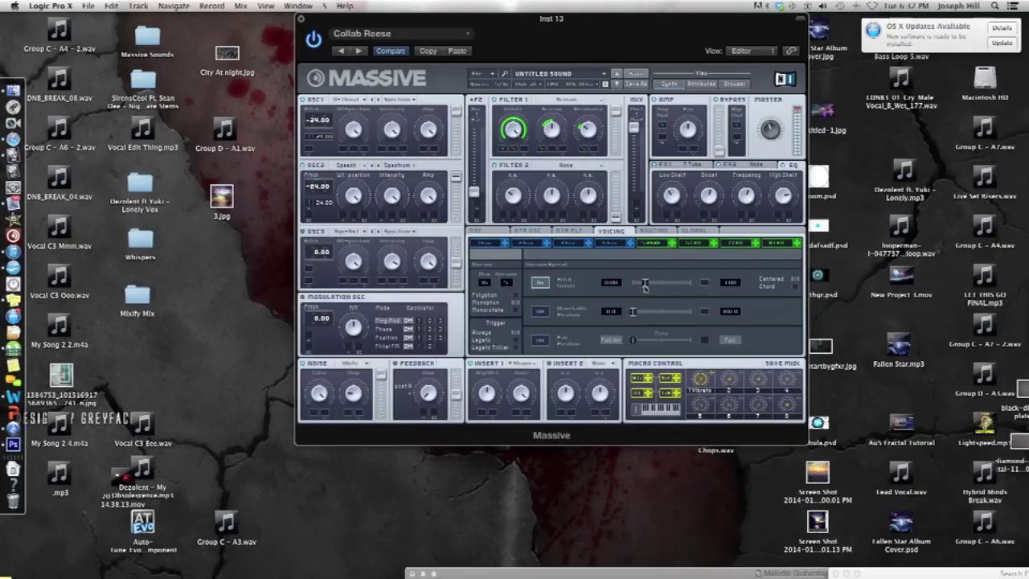
pyautogui.click(544, 342)
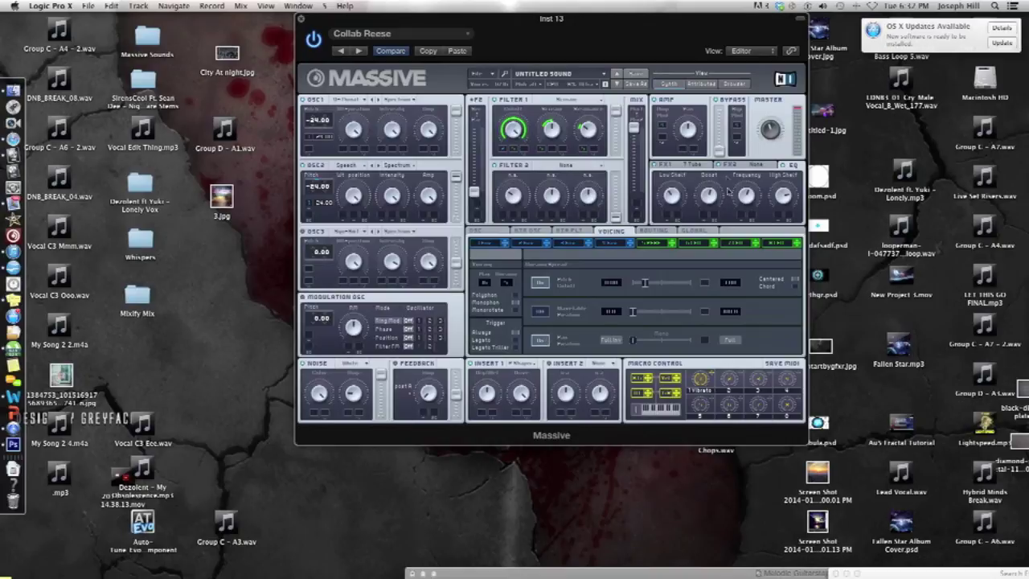
# Load Reverb in FX2 and lower its dry/wet amount
pyautogui.click(748, 171)
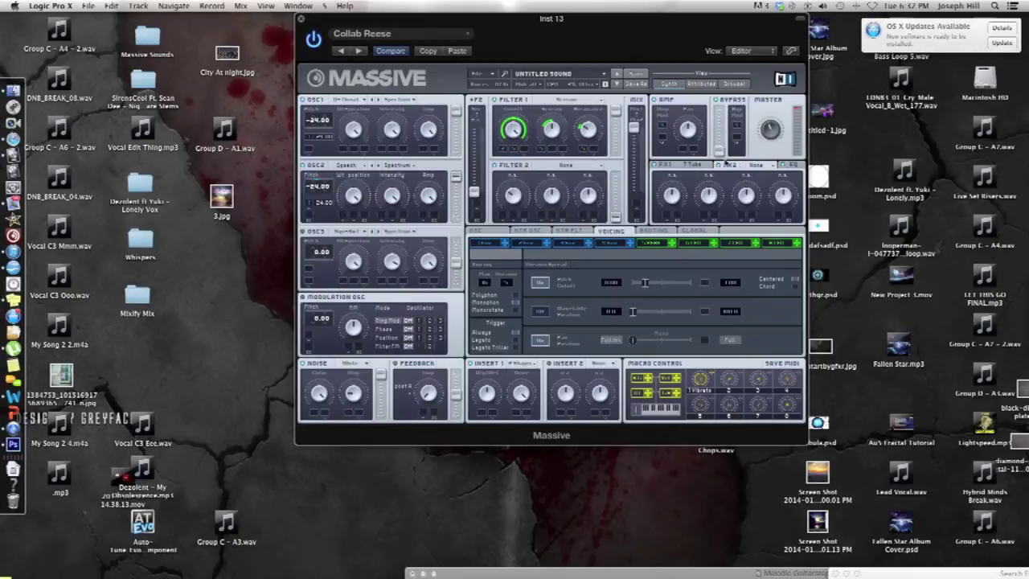
pyautogui.click(759, 165)
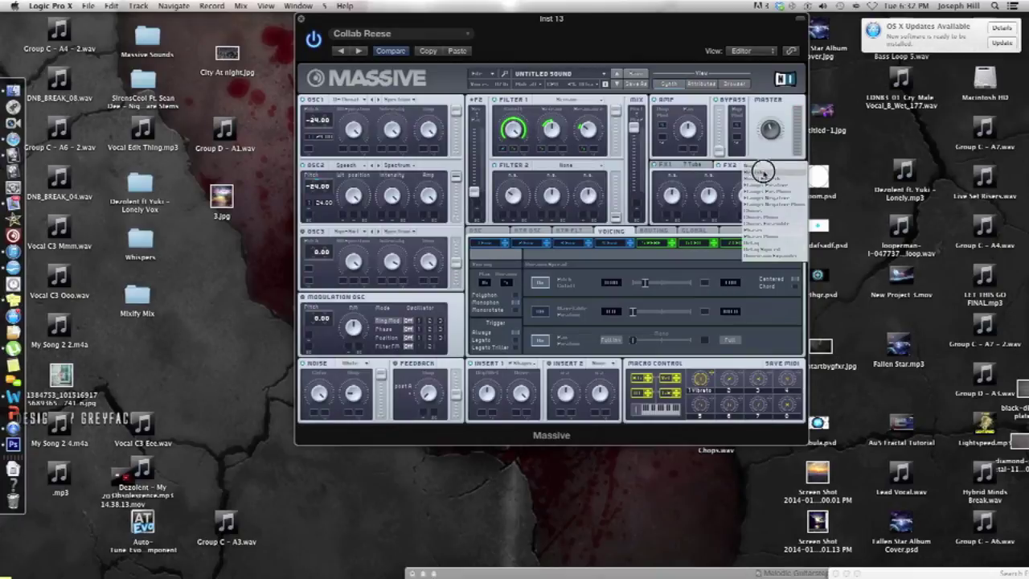
pyautogui.click(766, 171)
pyautogui.moveTo(672, 198); pyautogui.dragTo(712, 214)
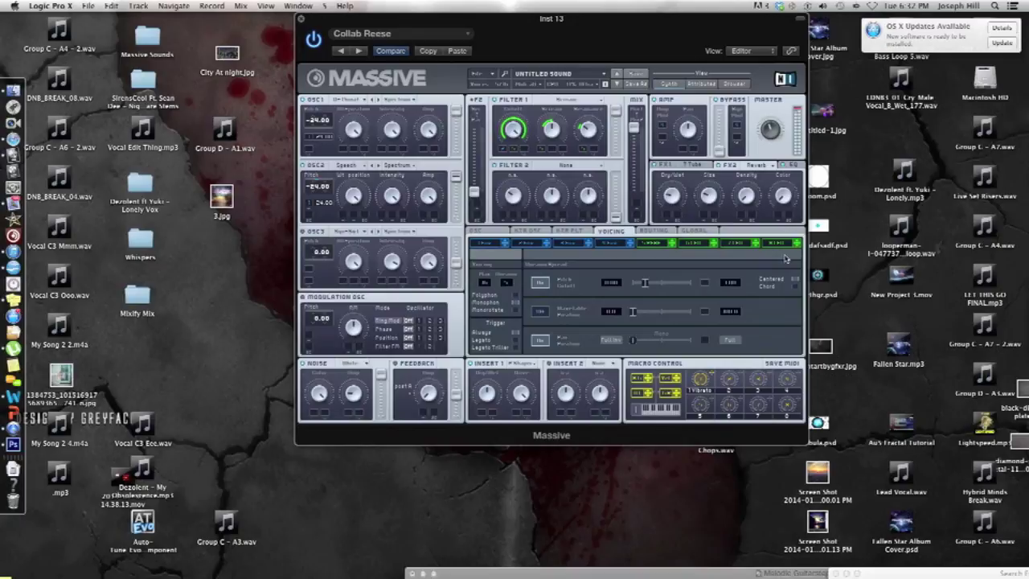
# Replace the FX2 effect with Dimension Expander
pyautogui.click(757, 167)
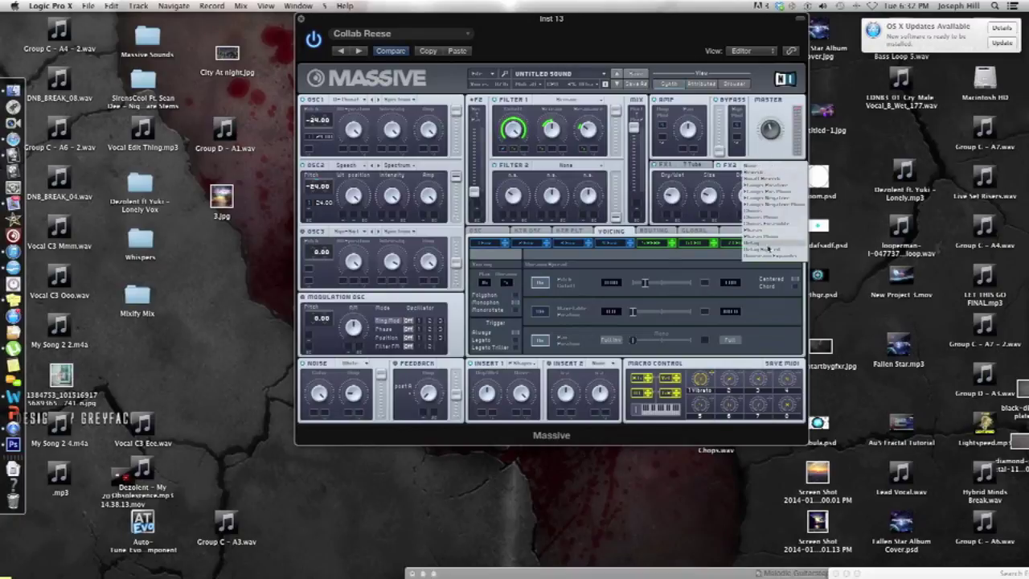
pyautogui.click(762, 256)
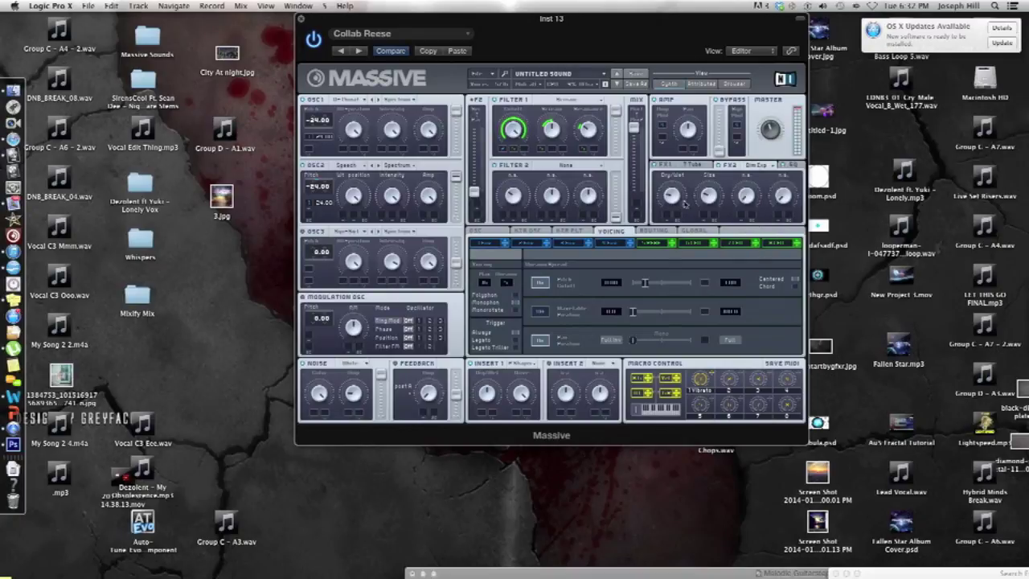